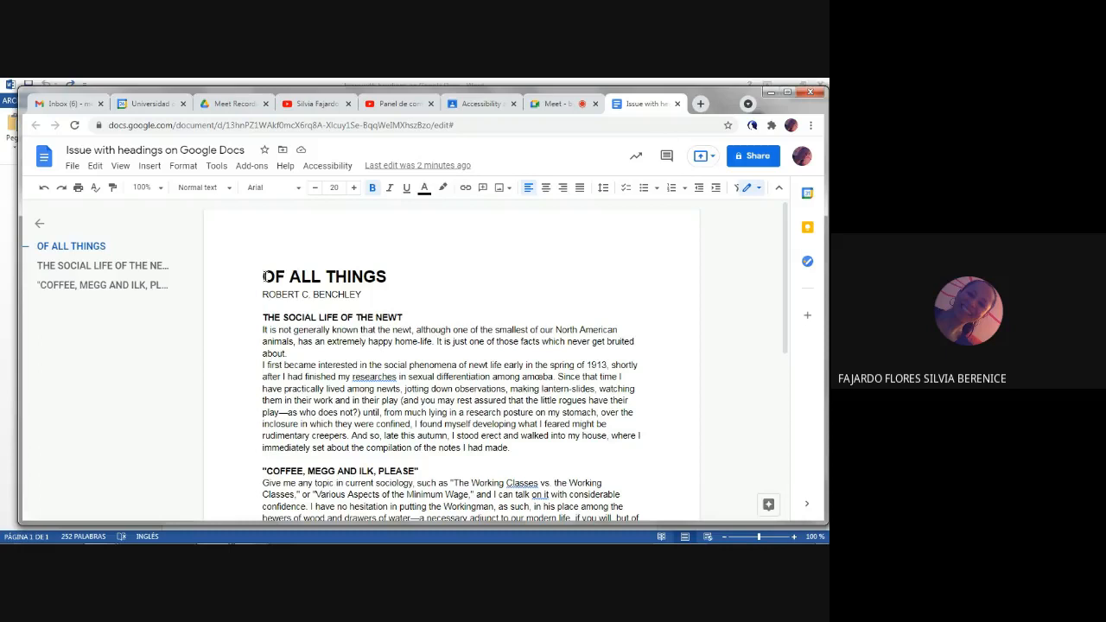
# Step: Look over the document's headings and body text, ending with the cursor at the start of the "COFFEE, MEGG AND ILK, PLEASE" heading
pyautogui.scroll(-1, 264, 277)
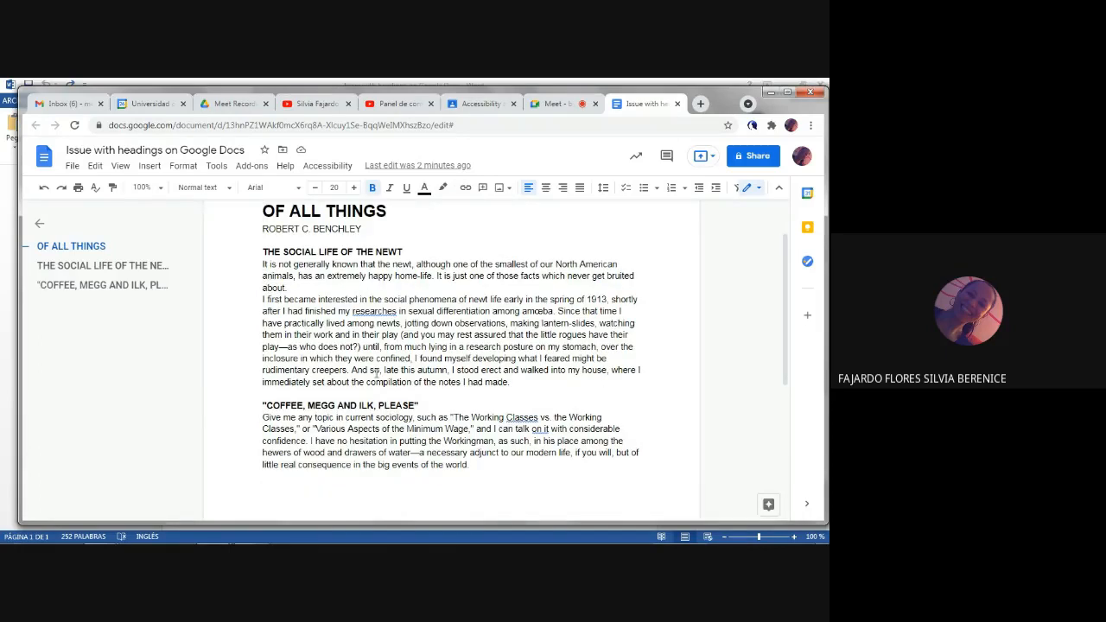
pyautogui.scroll(1, 361, 329)
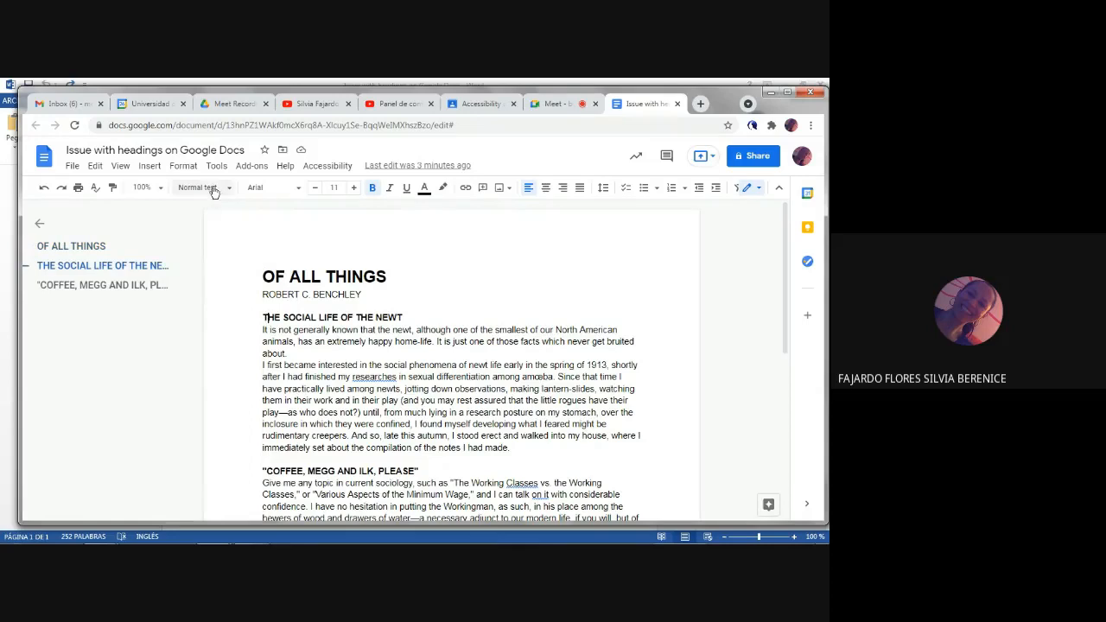
pyautogui.click(275, 346)
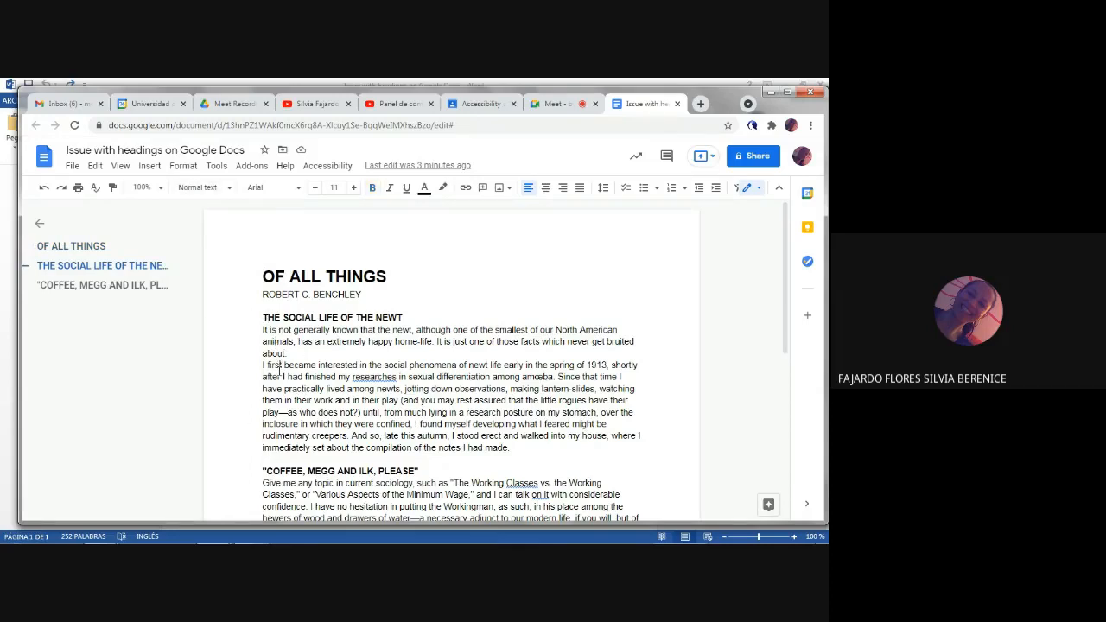
pyautogui.scroll(-1, 285, 389)
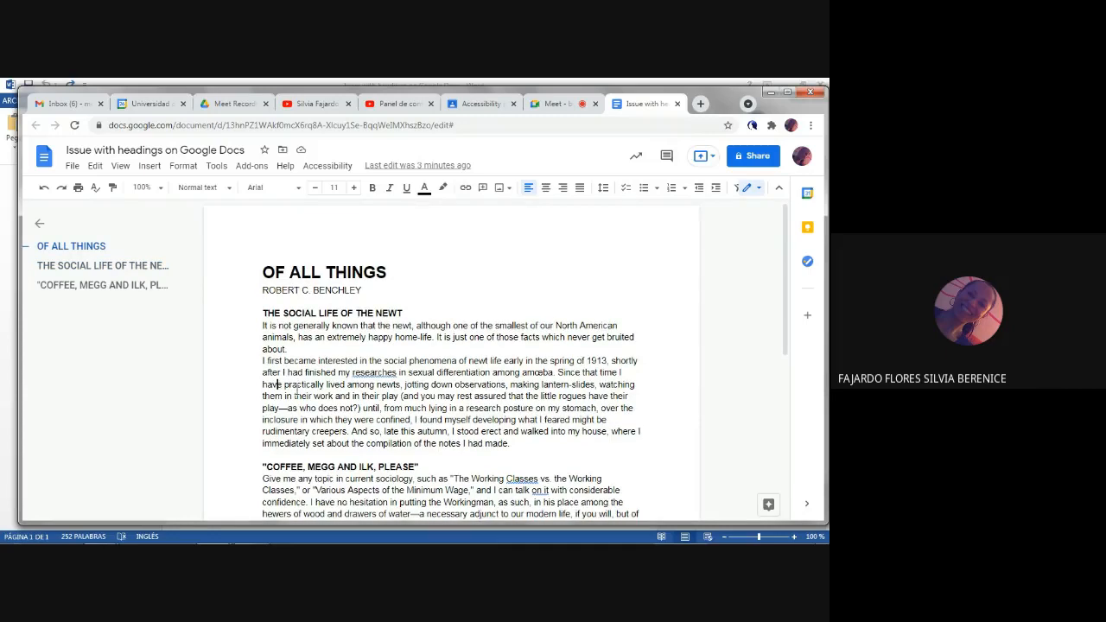
pyautogui.click(263, 405)
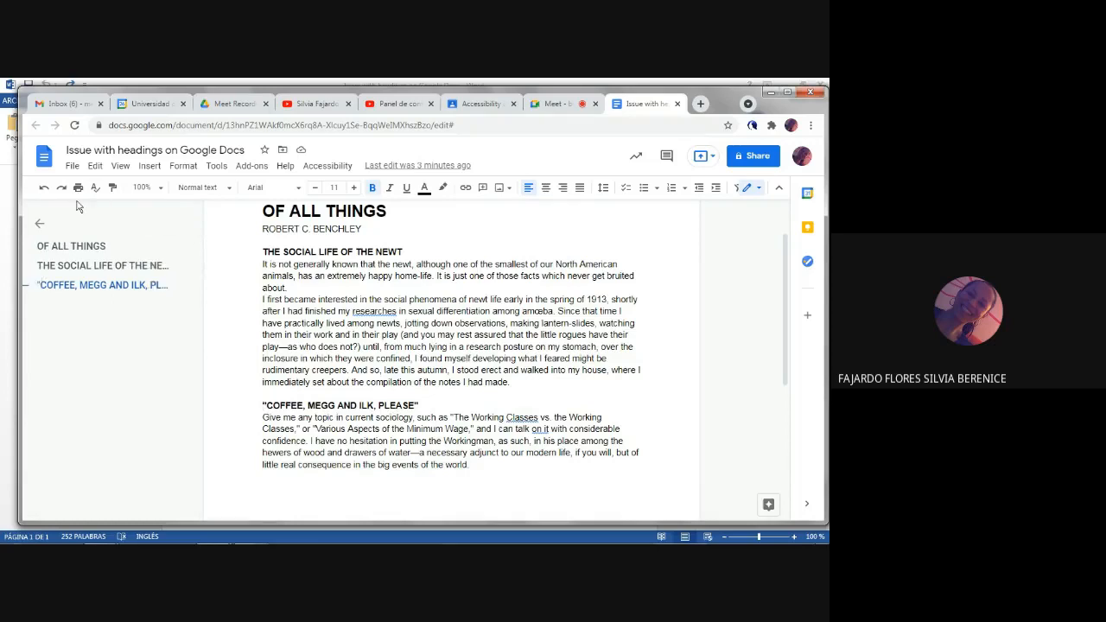
# Step: Move to the previous heading using the accessibility heading navigation
pyautogui.click(327, 167)
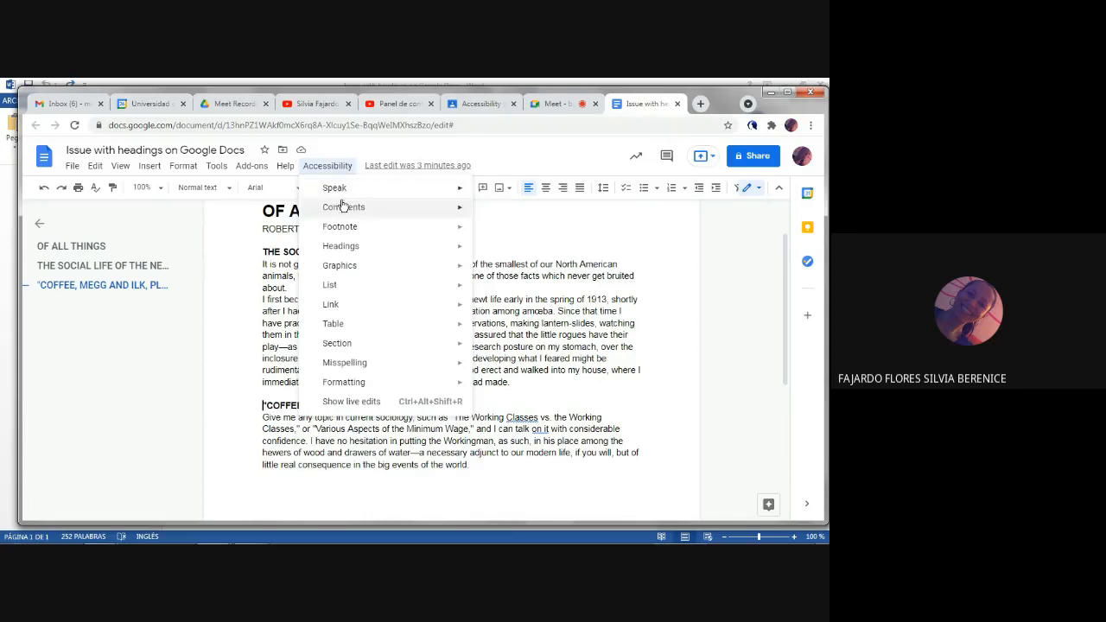
pyautogui.moveTo(378, 270)
pyautogui.moveTo(379, 249)
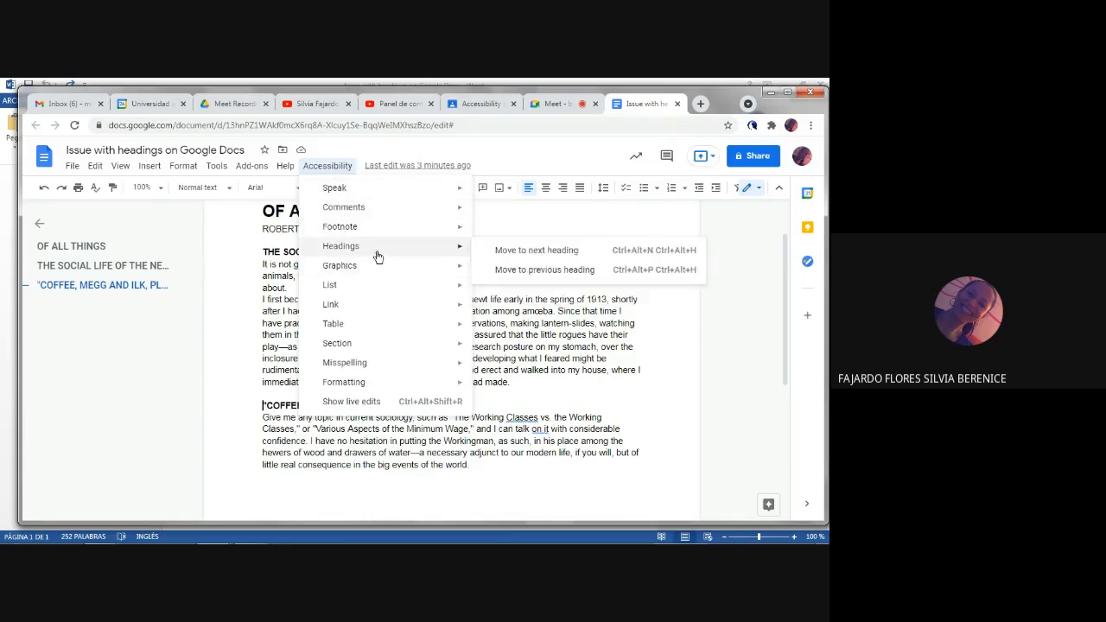
pyautogui.click(532, 268)
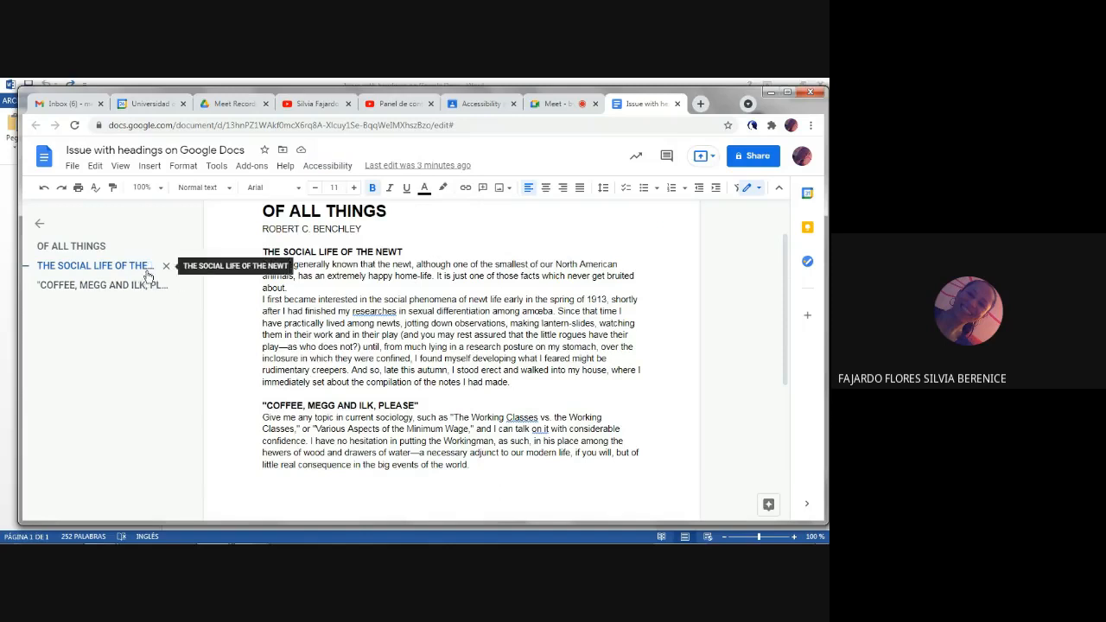
# Step: Move to the next heading using the accessibility heading navigation
pyautogui.click(326, 167)
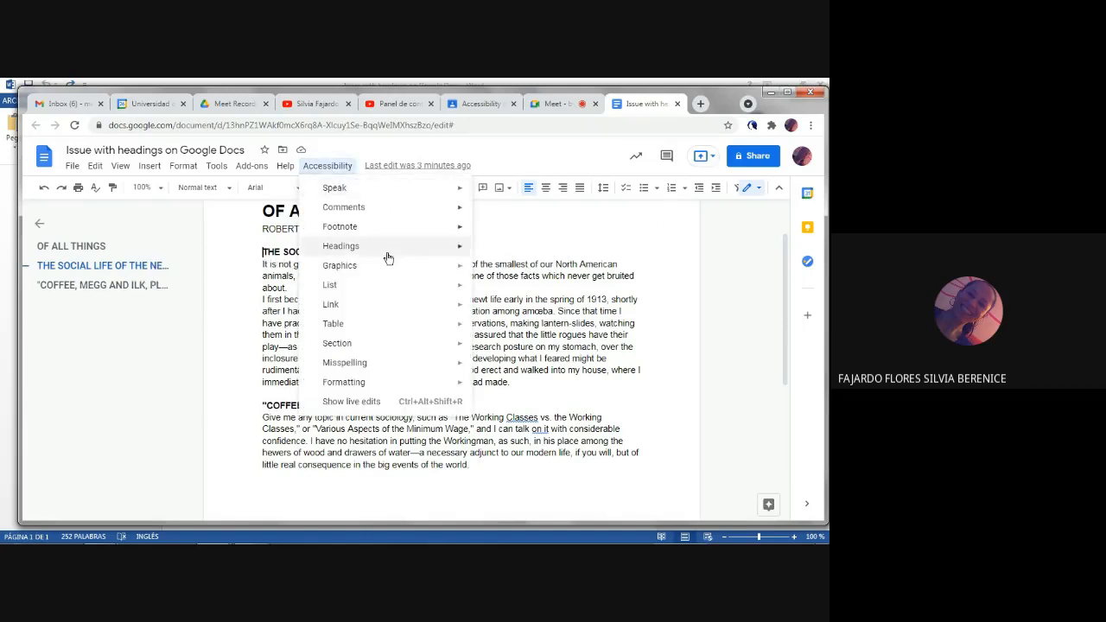
pyautogui.moveTo(440, 254)
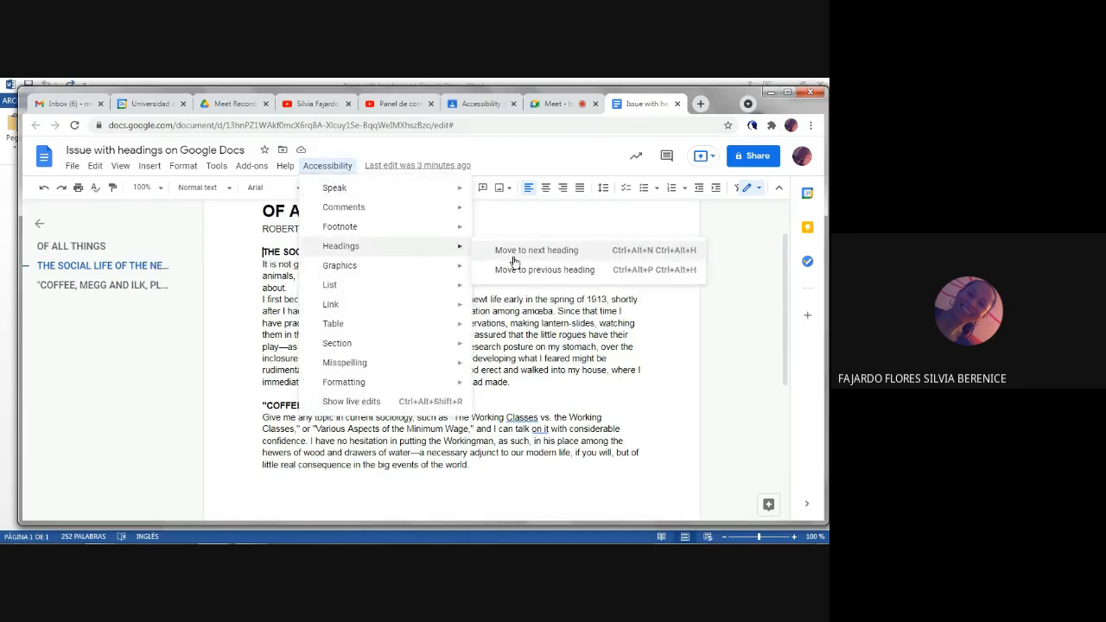
pyautogui.click(519, 252)
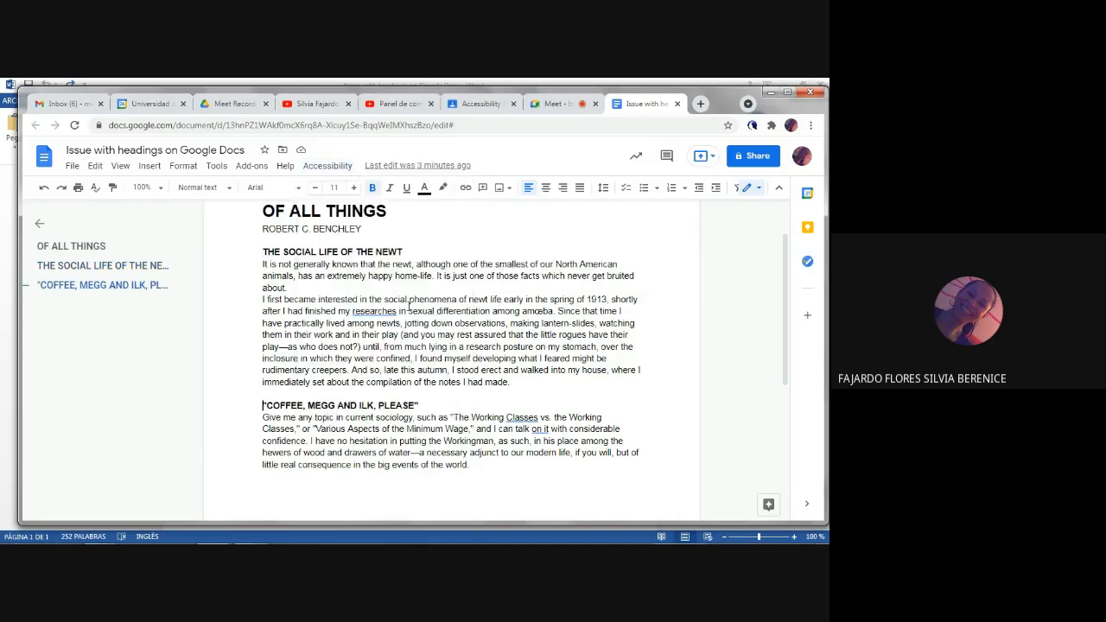
pyautogui.scroll(2, 318, 232)
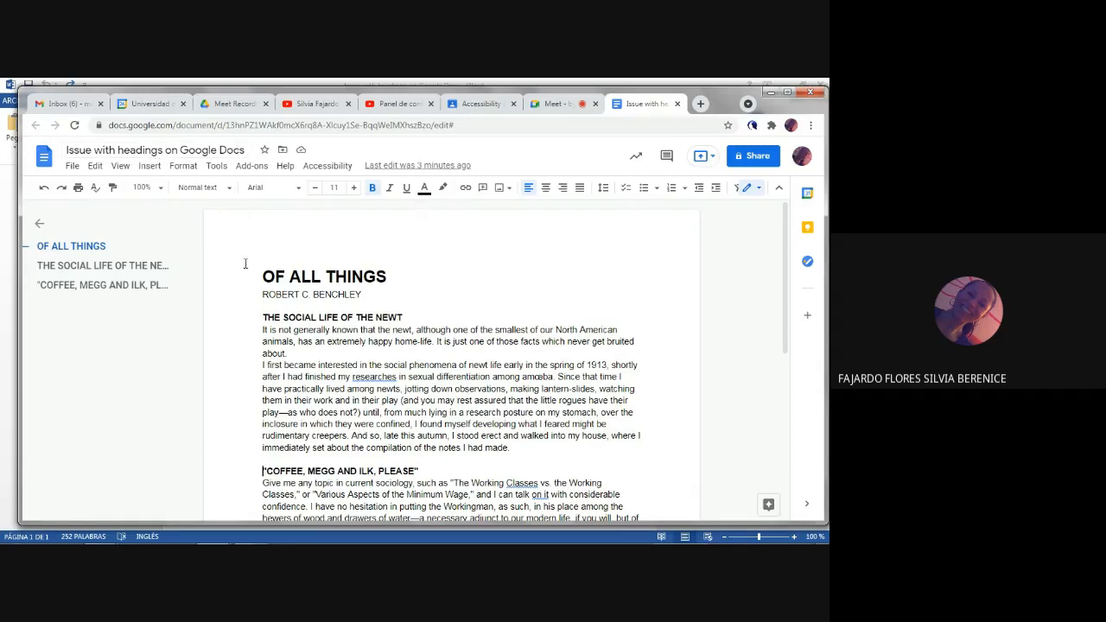
# Step: Switch to the Word copy of the document, run the accessibility checker on it and close the results
pyautogui.click(4, 251)
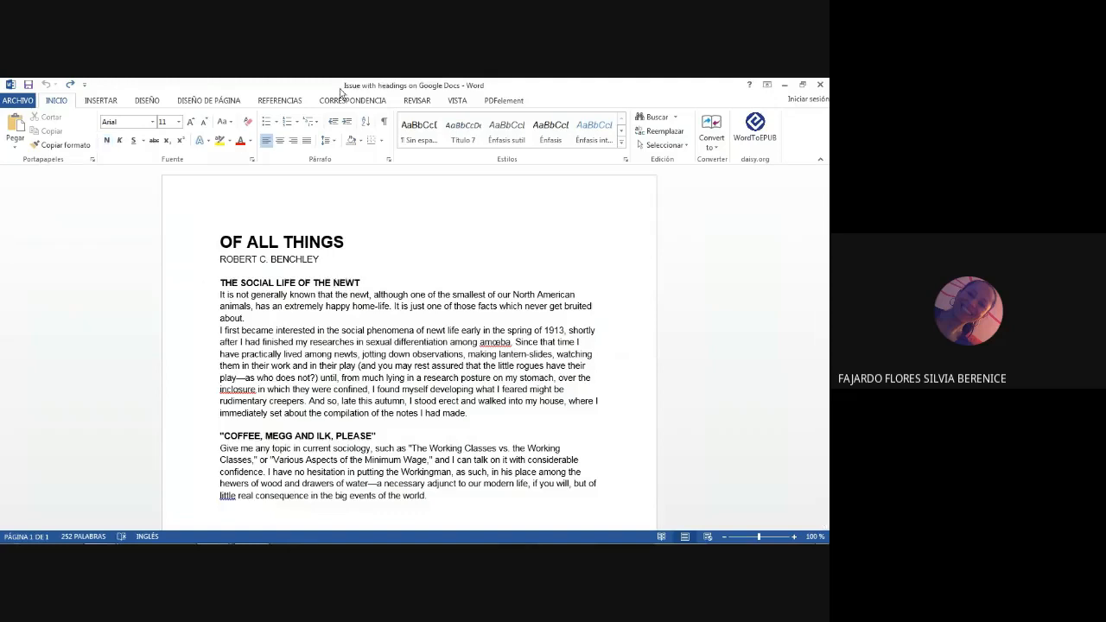
pyautogui.click(223, 242)
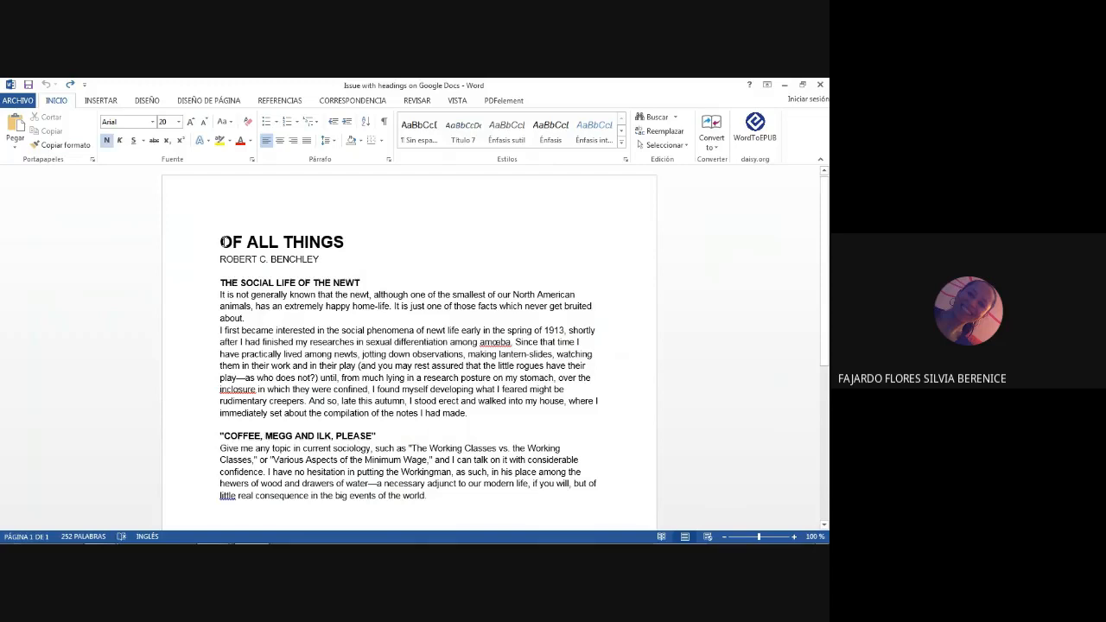
pyautogui.click(17, 100)
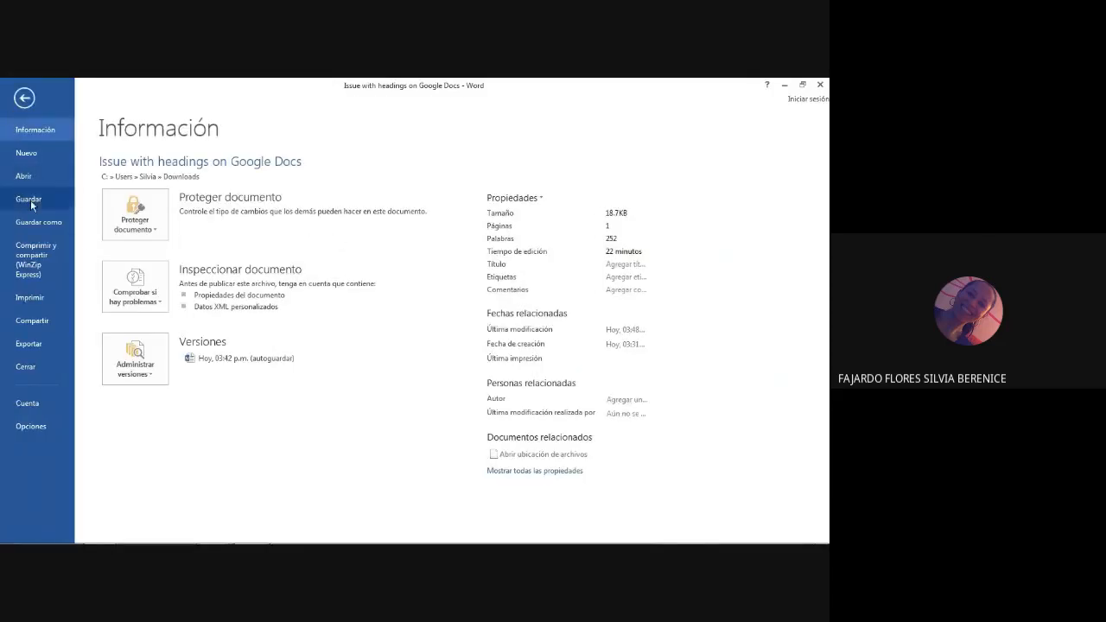
pyautogui.click(135, 287)
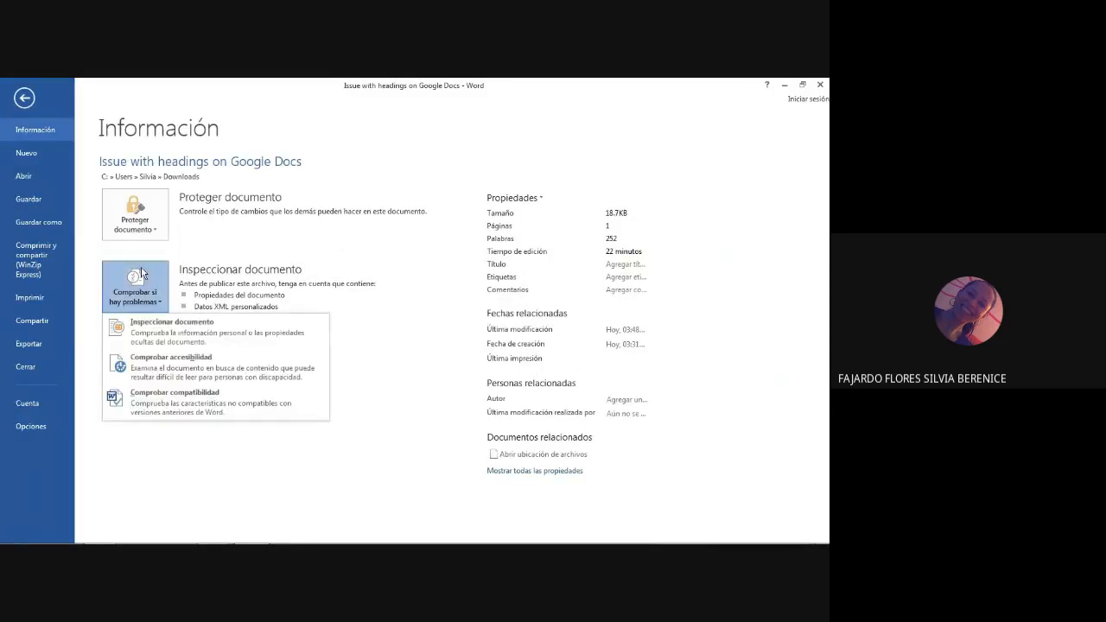
pyautogui.click(200, 361)
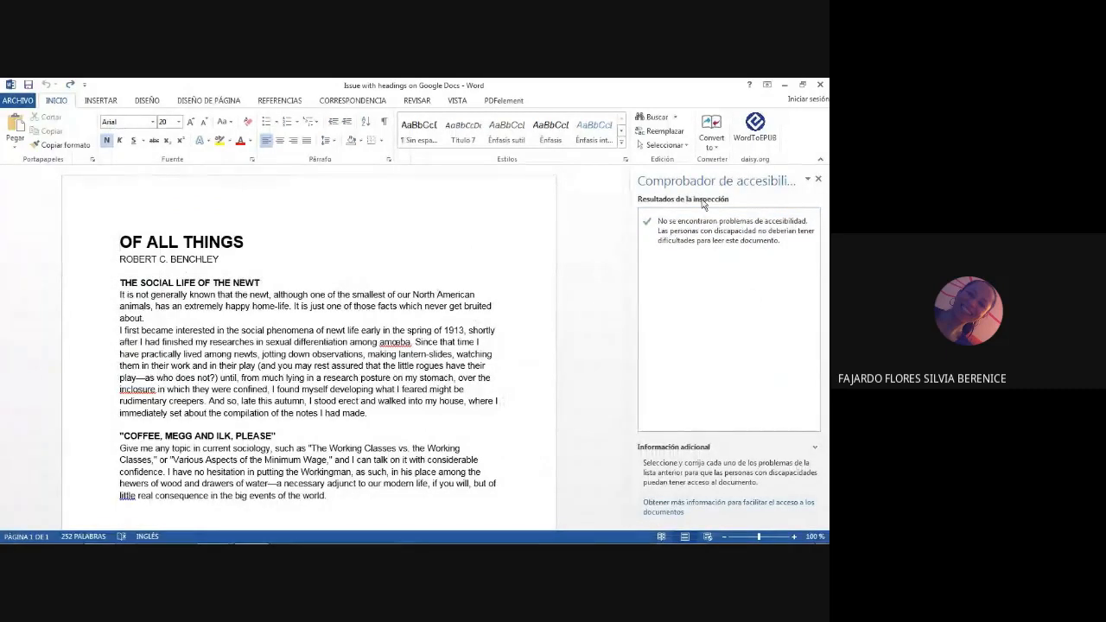
pyautogui.click(817, 181)
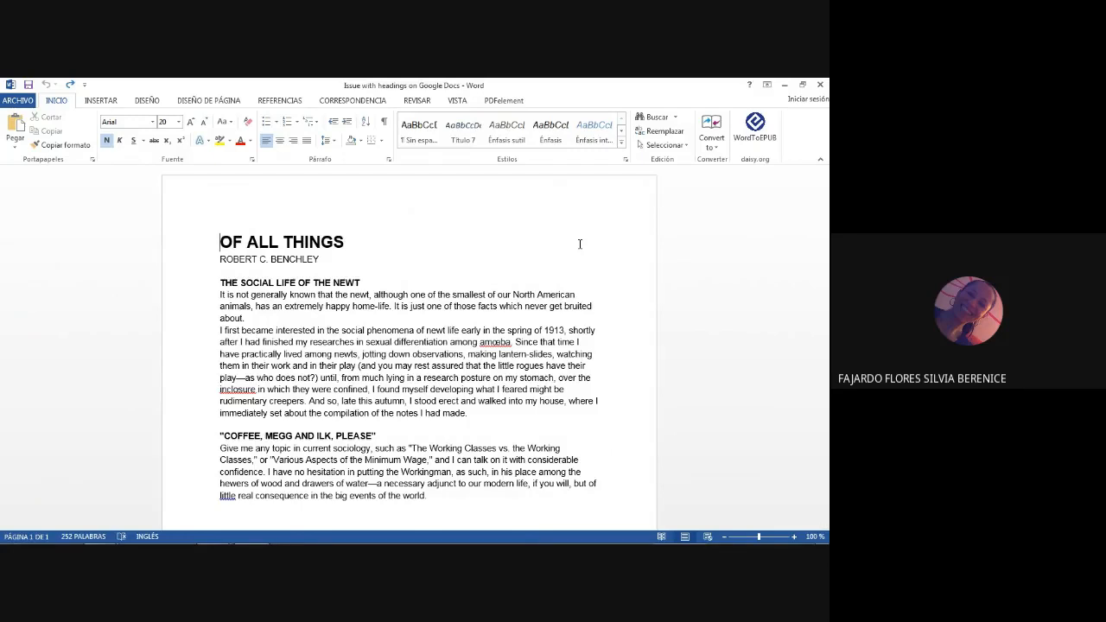
# Step: Add an empty line above the "OF ALL THINGS" title and insert the Tabla automática 1 table of contents there
pyautogui.press('Return')
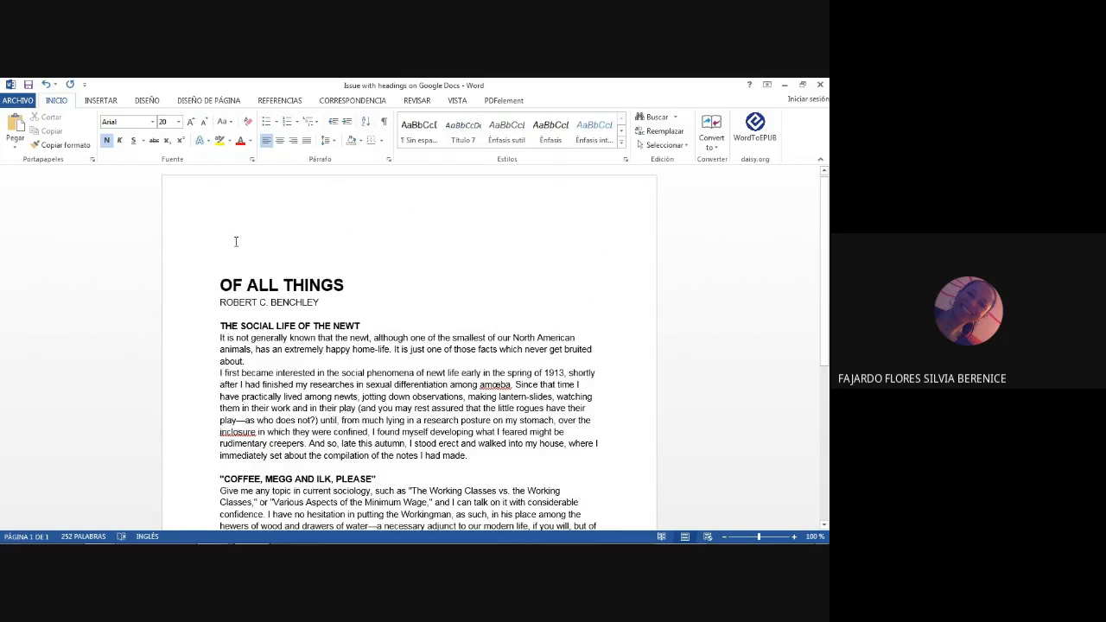
pyautogui.click(276, 101)
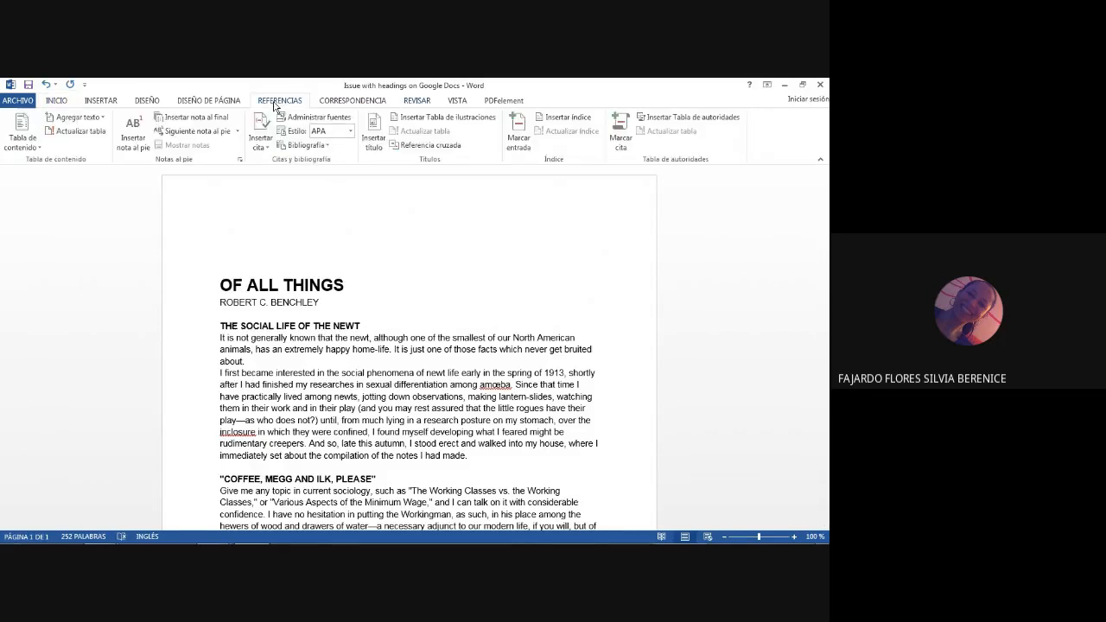
pyautogui.click(23, 136)
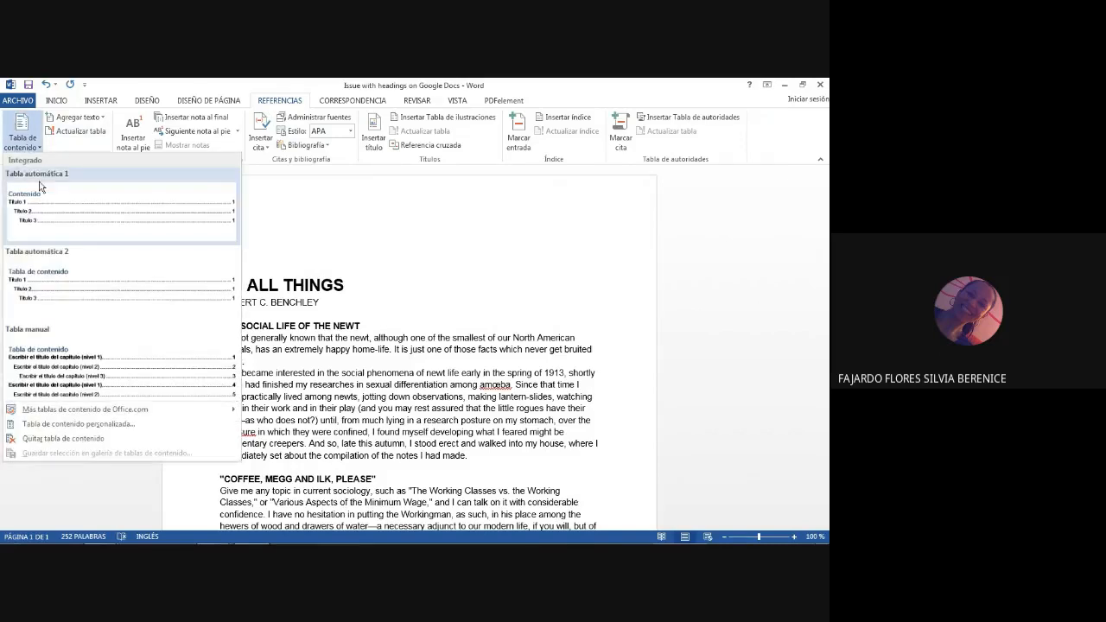
pyautogui.click(55, 210)
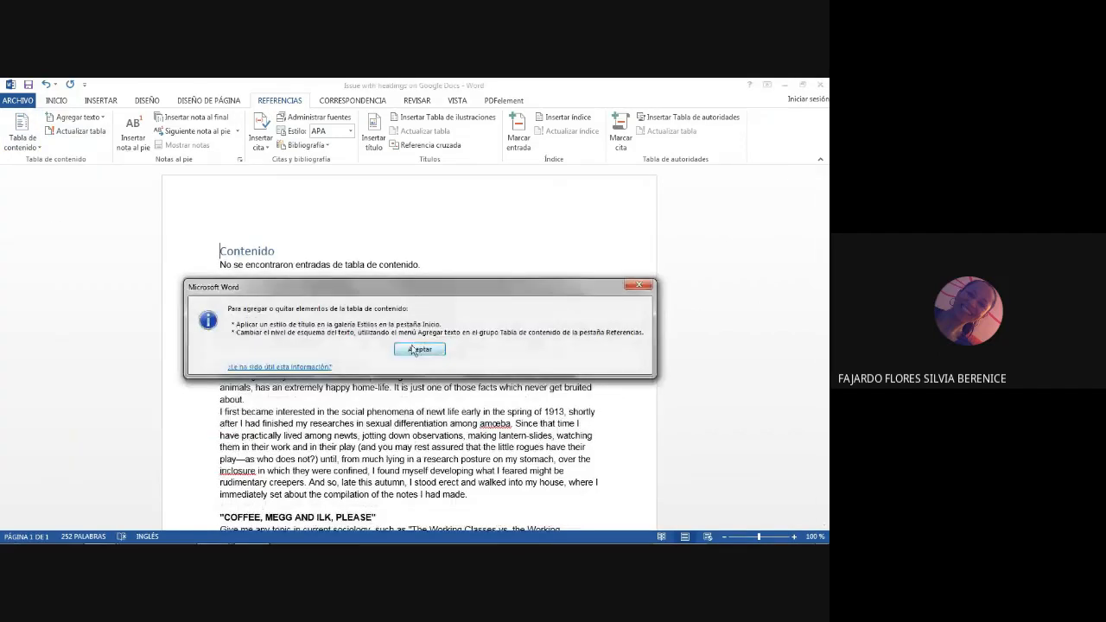
pyautogui.click(414, 350)
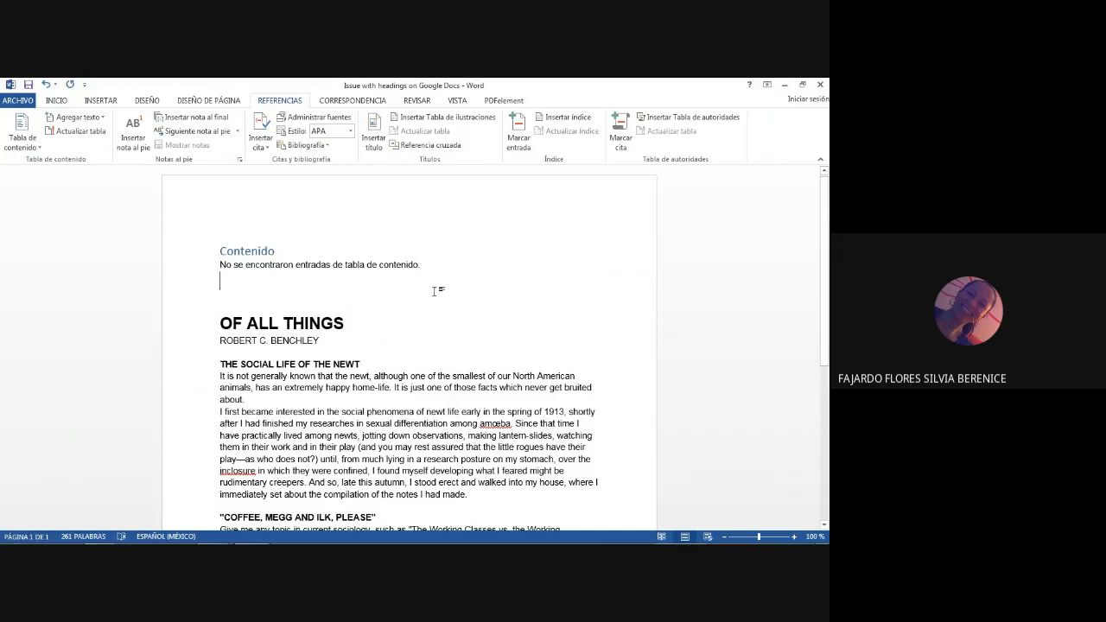
# Step: Check in the list of styles which style is applied to the title, the section headings and the body text
pyautogui.click(220, 324)
pyautogui.click(57, 101)
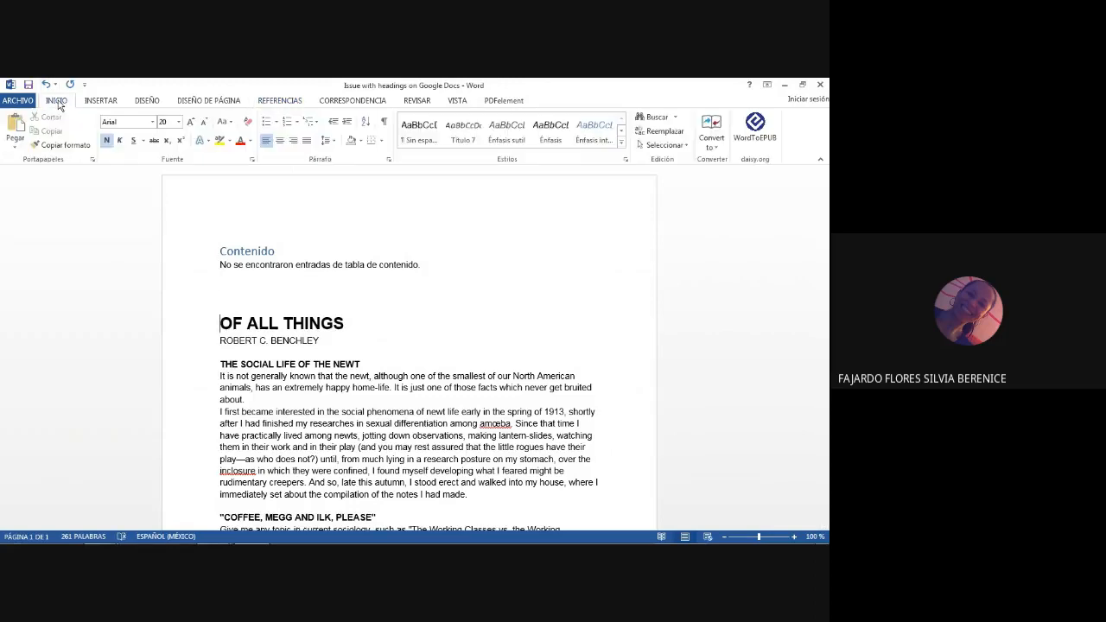
pyautogui.click(625, 159)
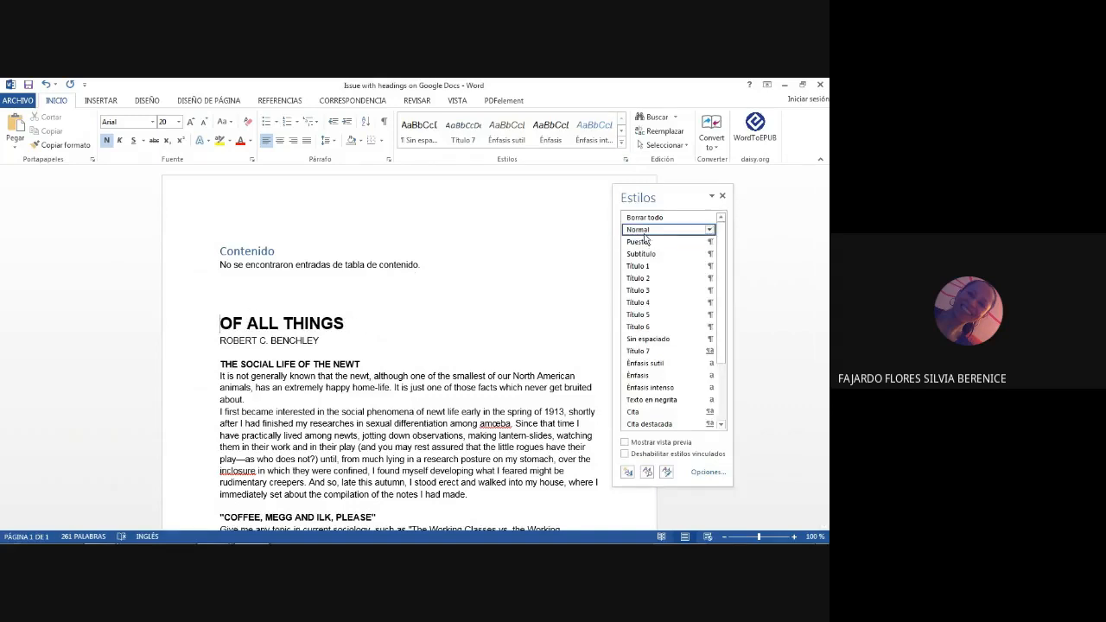
pyautogui.click(223, 364)
pyautogui.click(225, 391)
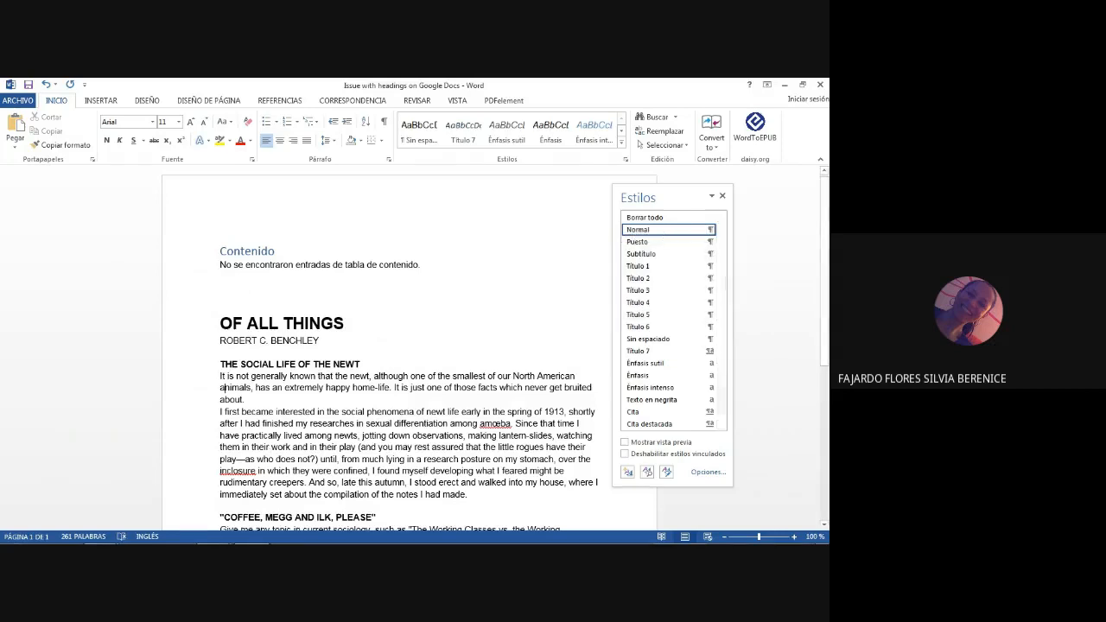
pyautogui.click(221, 514)
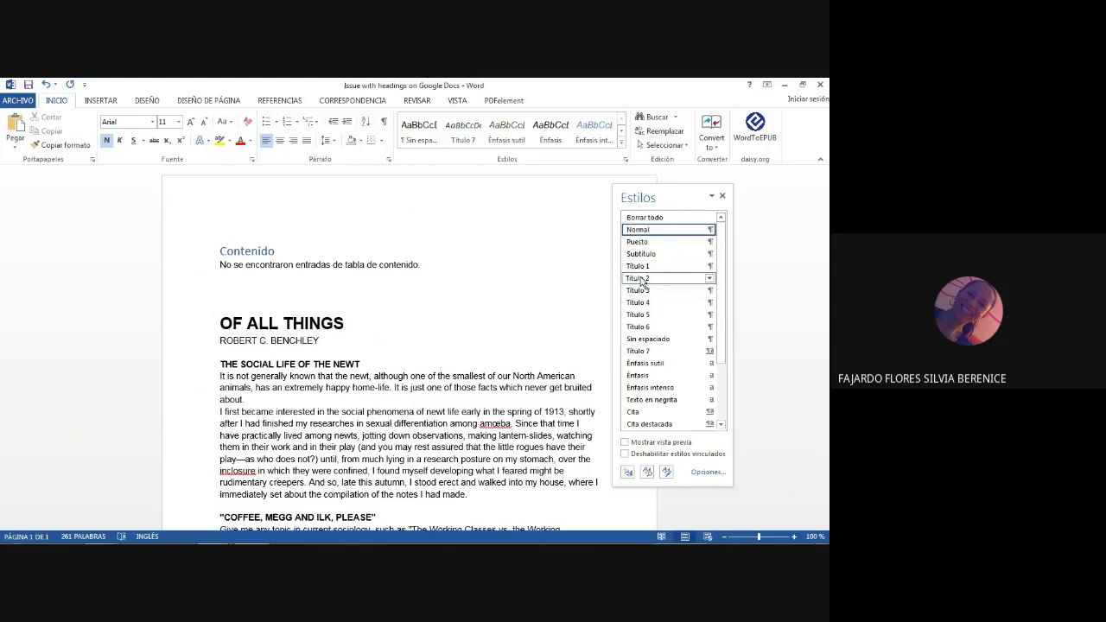
pyautogui.click(237, 298)
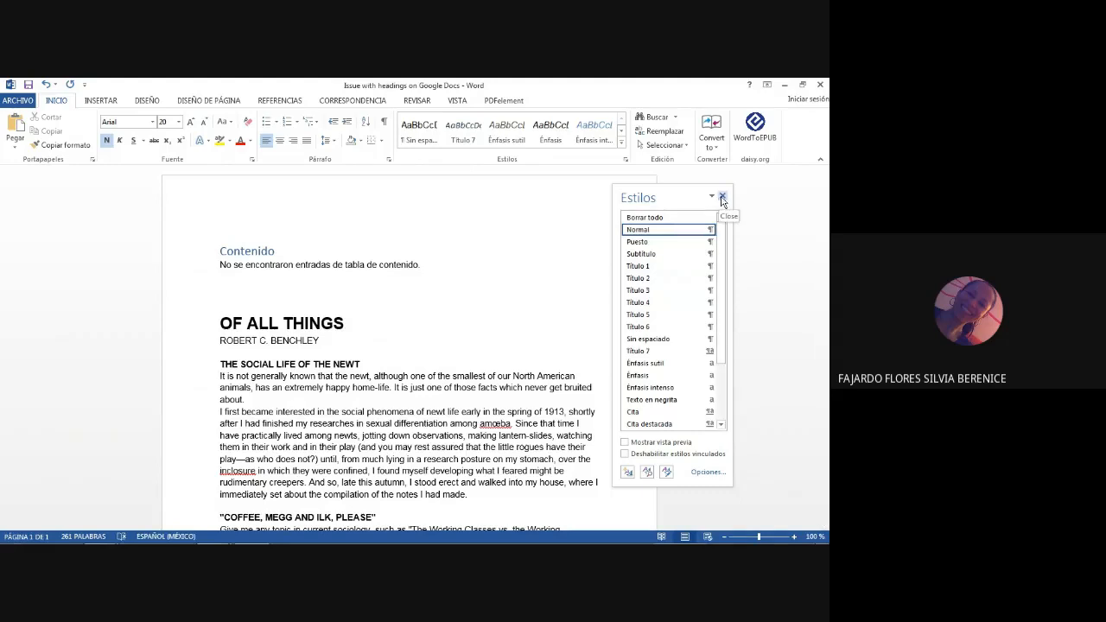
pyautogui.click(722, 198)
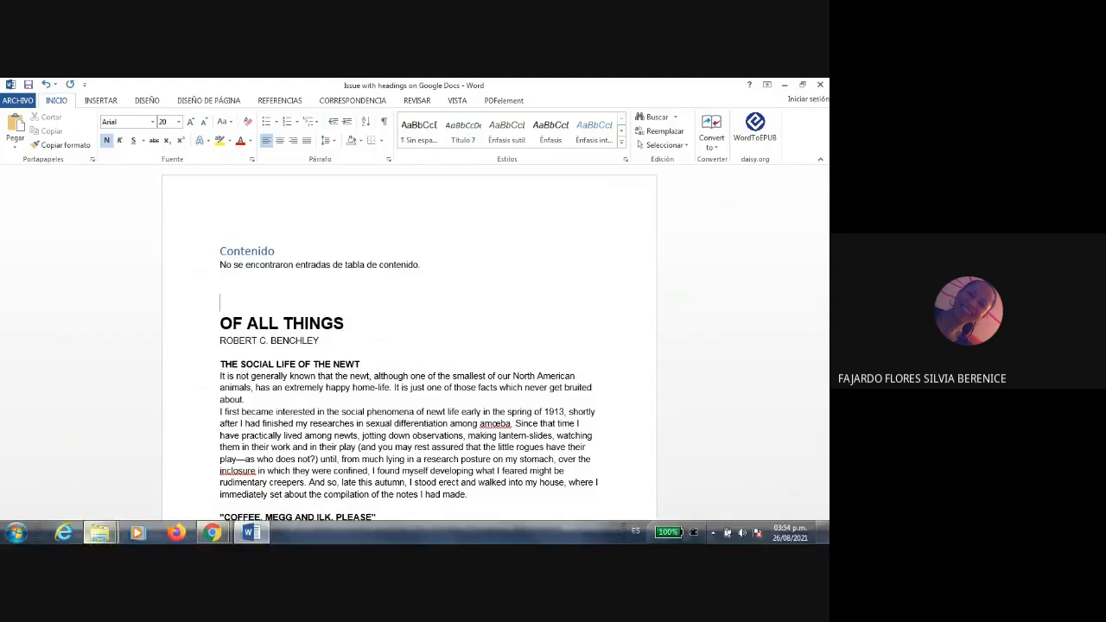
# Step: Start the JAWS 16.0 screen reader
pyautogui.click(18, 533)
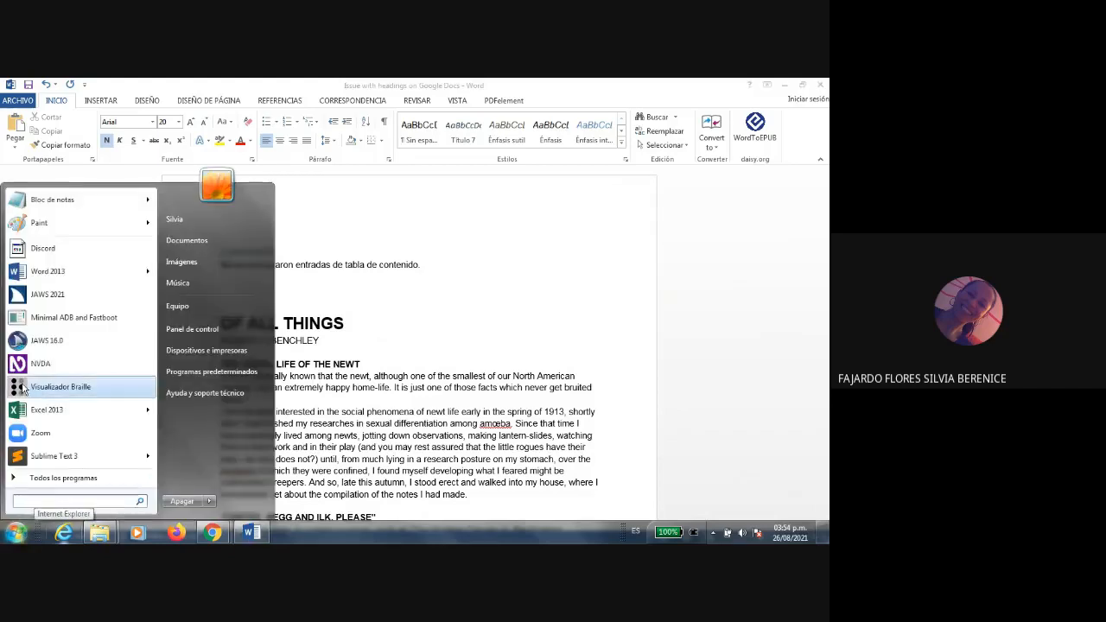
pyautogui.click(42, 342)
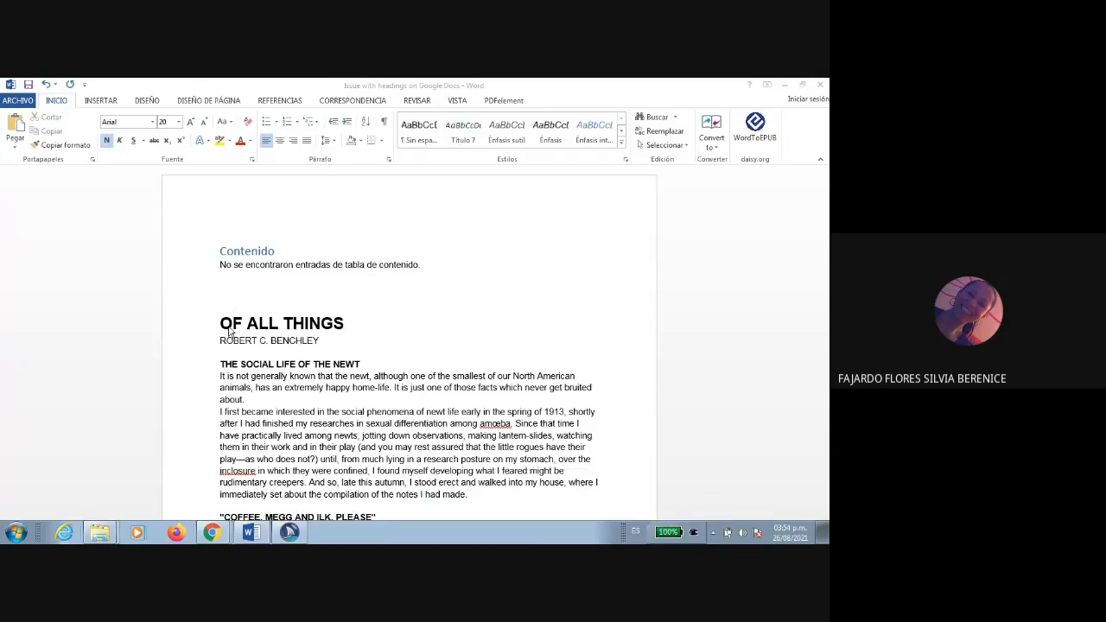
# Step: Delete the table of contents block above the "OF ALL THINGS" title in the Word document
pyautogui.click(240, 301)
pyautogui.moveTo(233, 301); pyautogui.dragTo(220, 253)
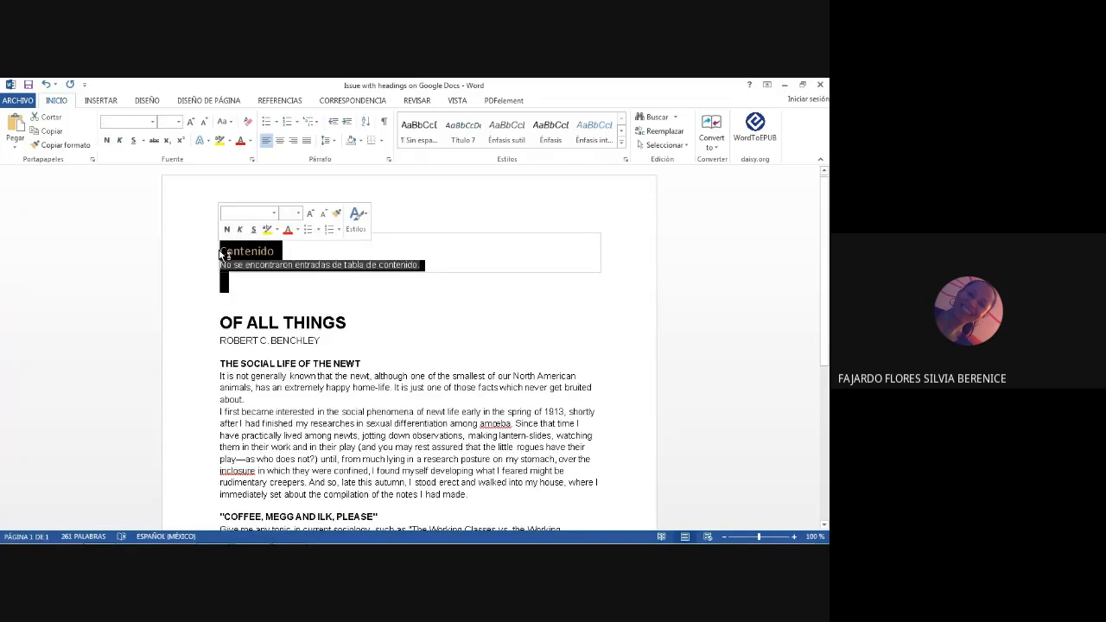
pyautogui.press('Delete')
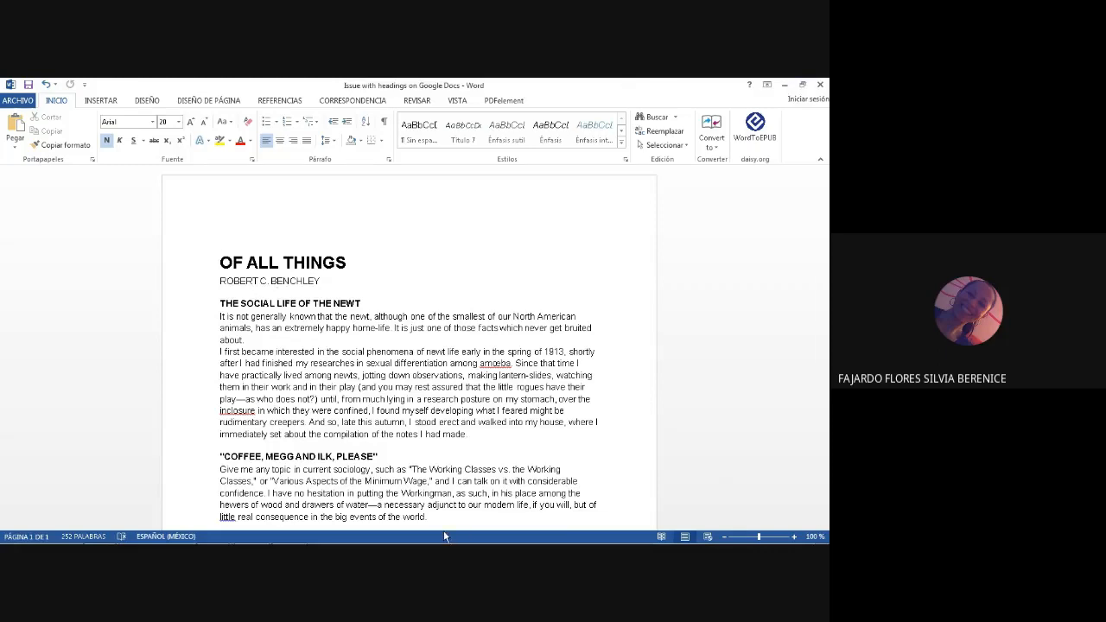
pyautogui.moveTo(432, 543)
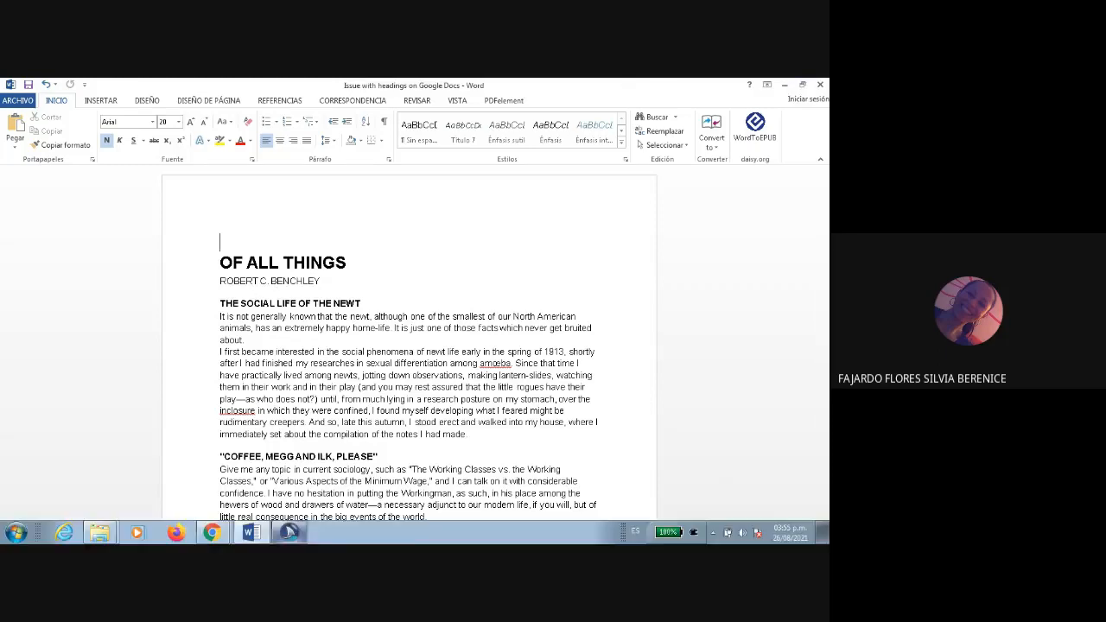